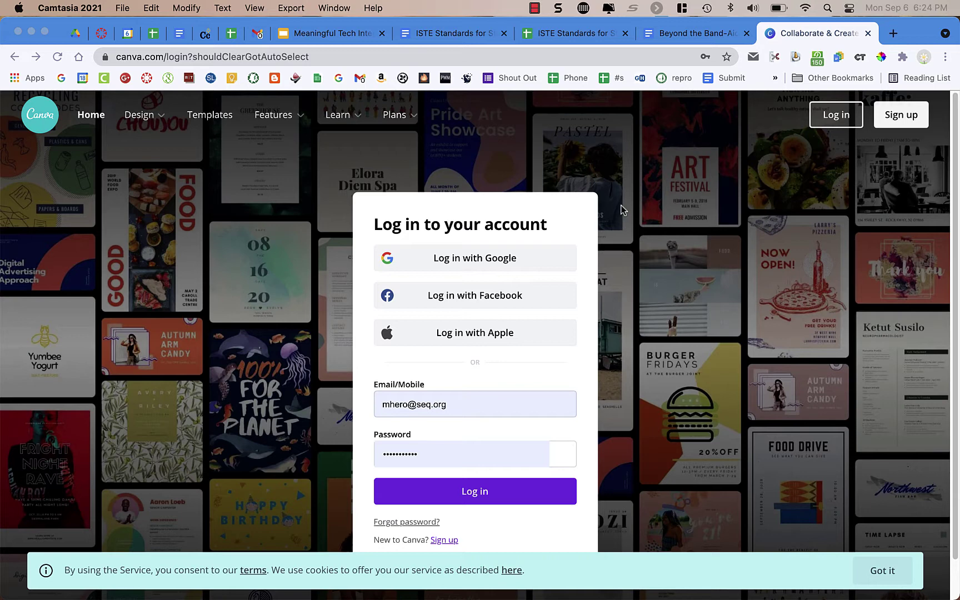
# - Bring Chrome forward and go to Canva's pricing Plans page
pyautogui.click(395, 120)
pyautogui.click(396, 120)
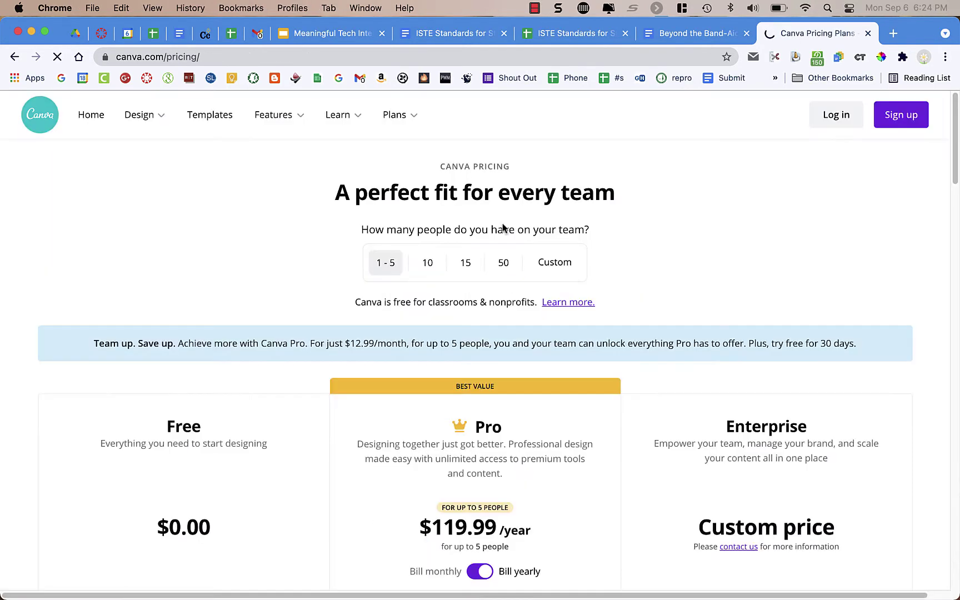
pyautogui.moveTo(399, 114)
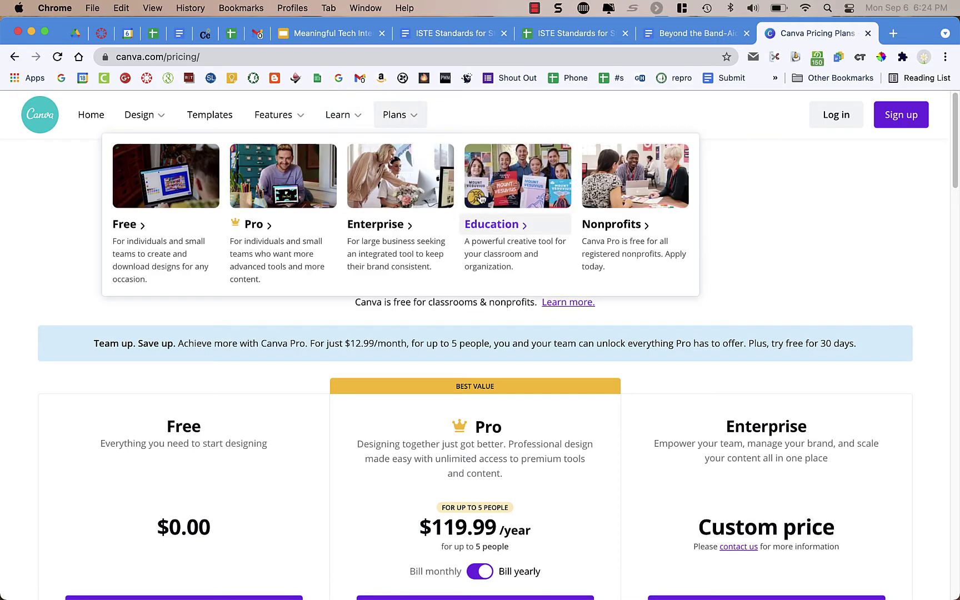
# - Go to the Canva for Education page from the Plans menu
pyautogui.click(483, 226)
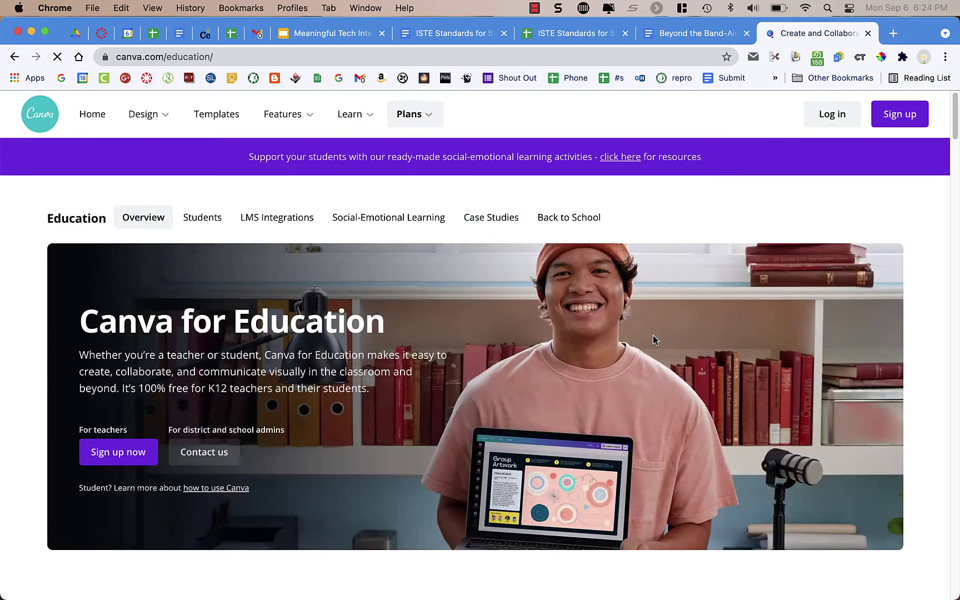
pyautogui.scroll(-2, 154, 345)
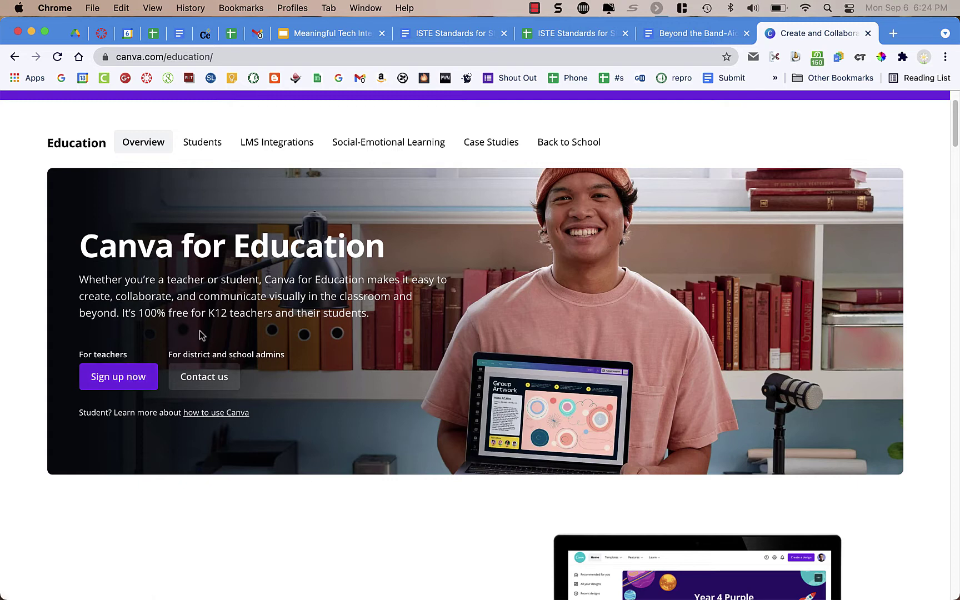
pyautogui.scroll(2, 200, 330)
# - Log in to Canva with the Google account sign-in option
pyautogui.click(831, 122)
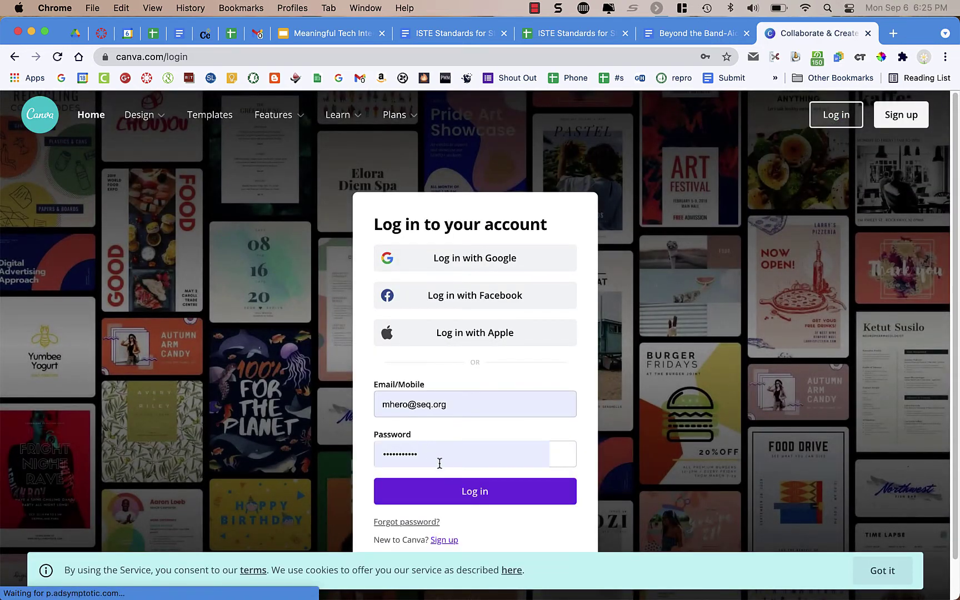
pyautogui.click(462, 489)
pyautogui.click(496, 258)
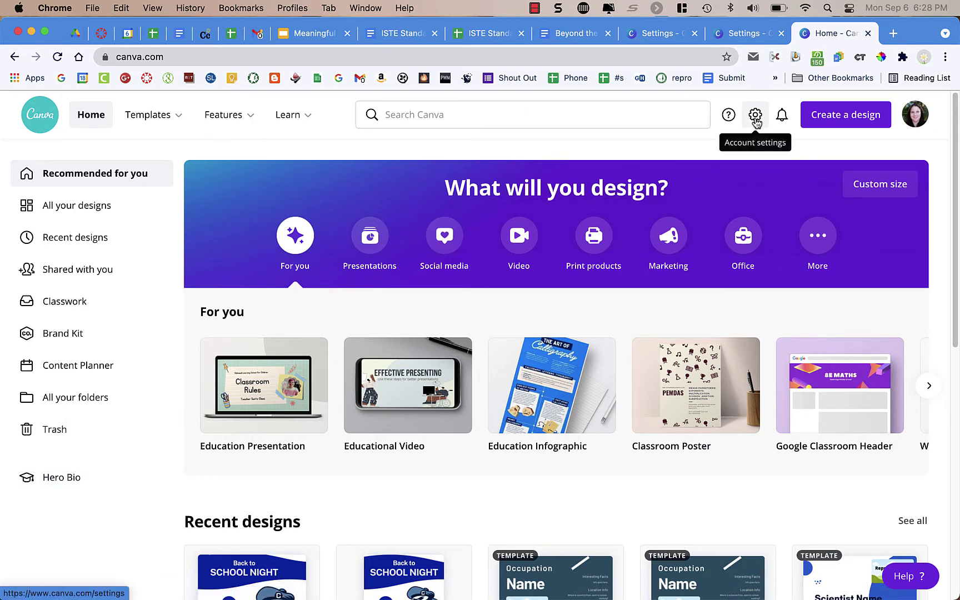
pyautogui.click(756, 119)
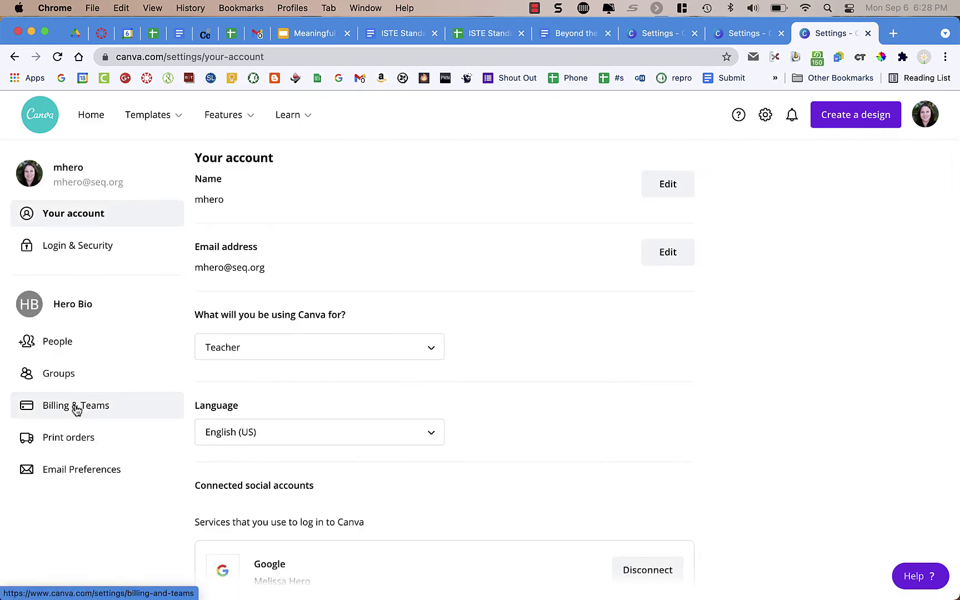
pyautogui.click(75, 405)
pyautogui.scroll(-5, 345, 448)
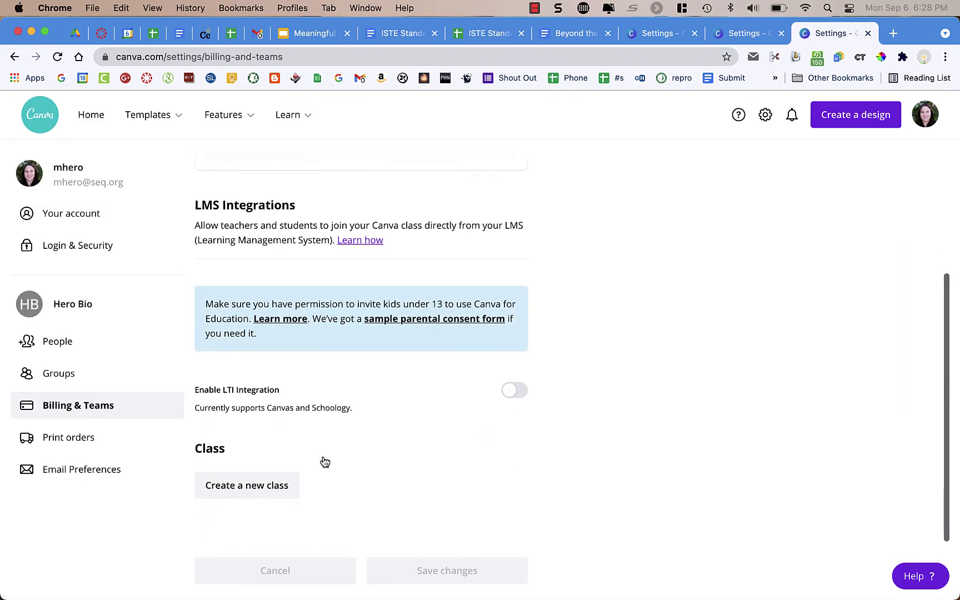
pyautogui.click(228, 485)
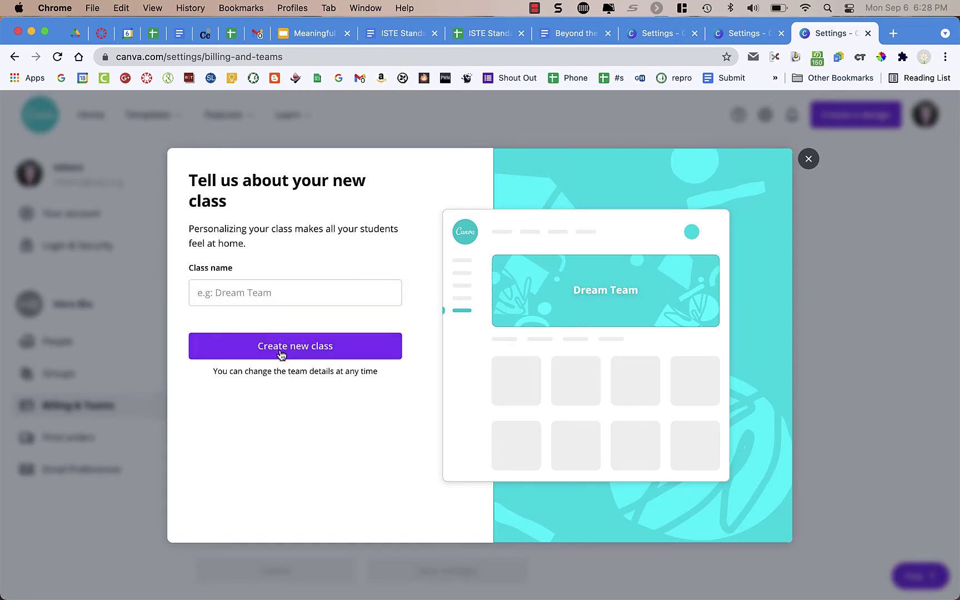
pyautogui.click(807, 160)
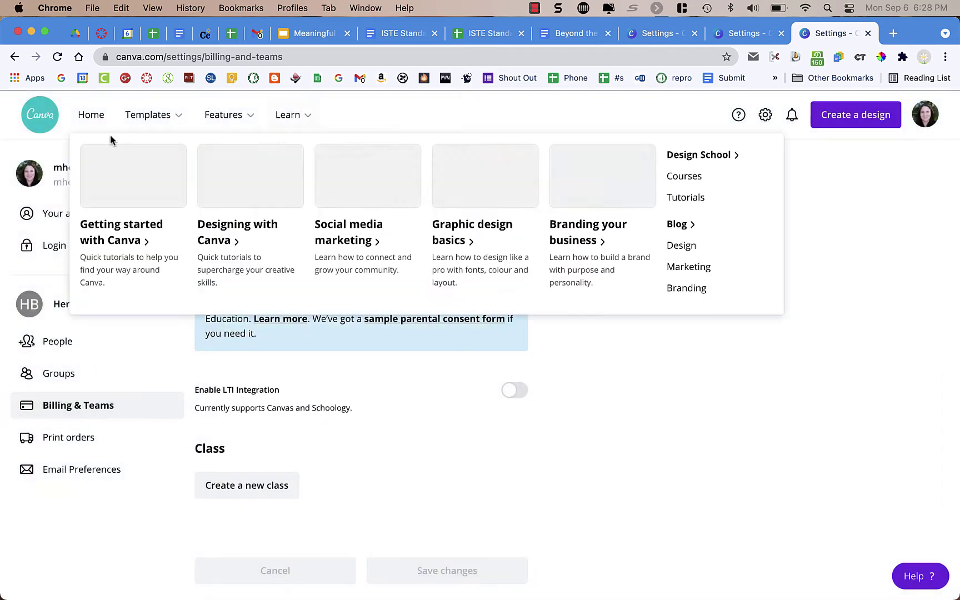
pyautogui.click(91, 120)
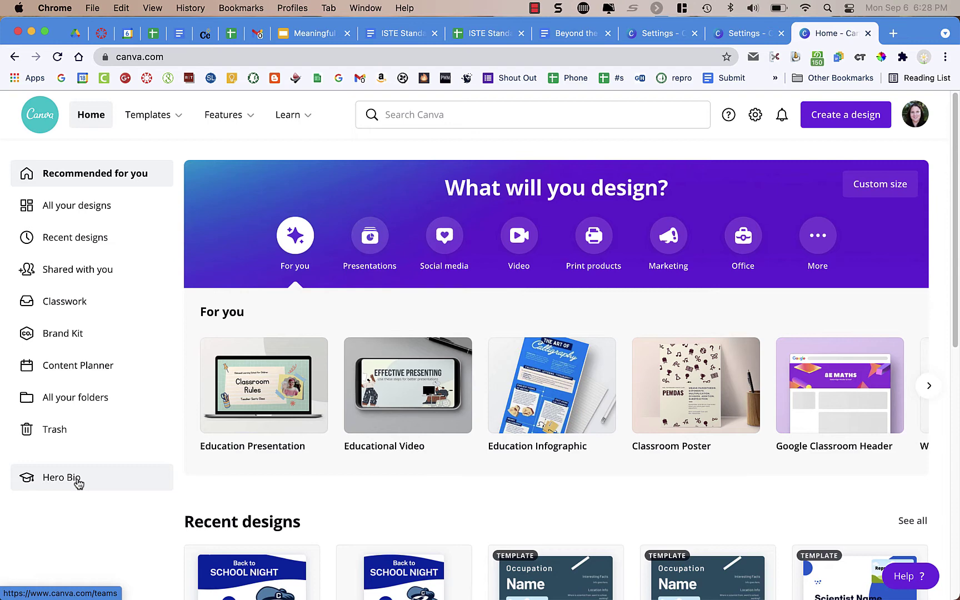
# - Go to the Hero Bio class from the home page sidebar
pyautogui.click(78, 483)
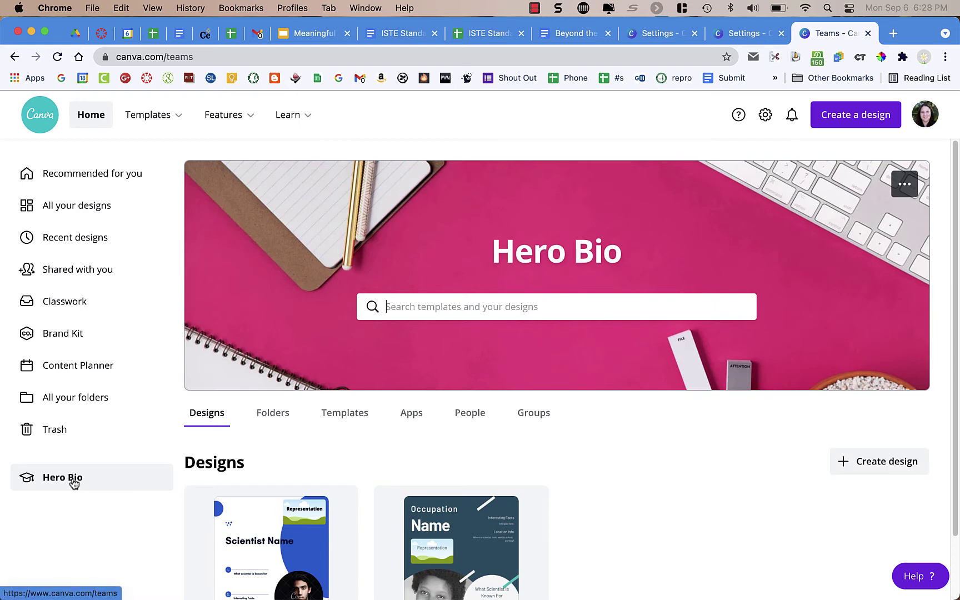
pyautogui.scroll(-1, 690, 450)
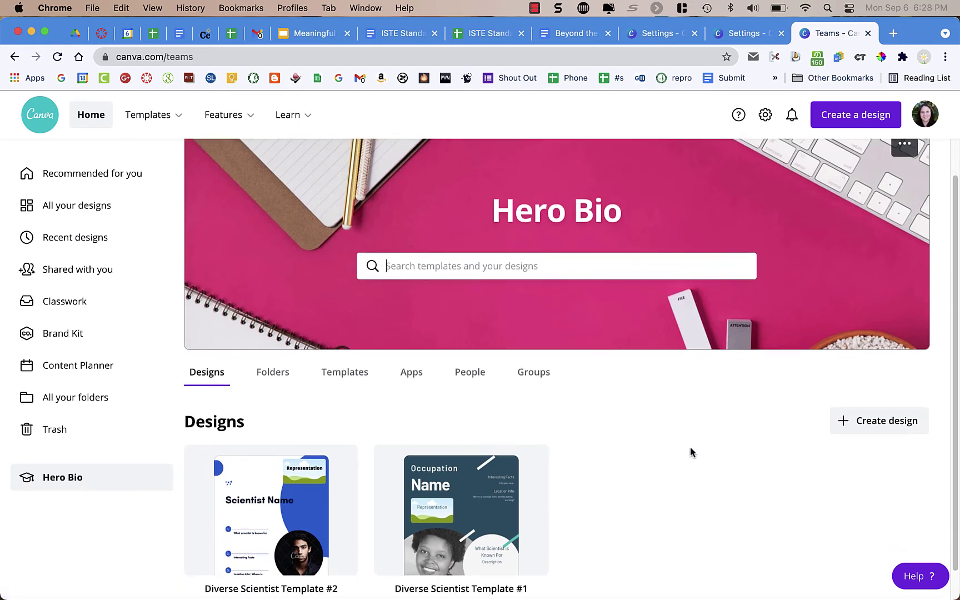
pyautogui.scroll(1, 690, 448)
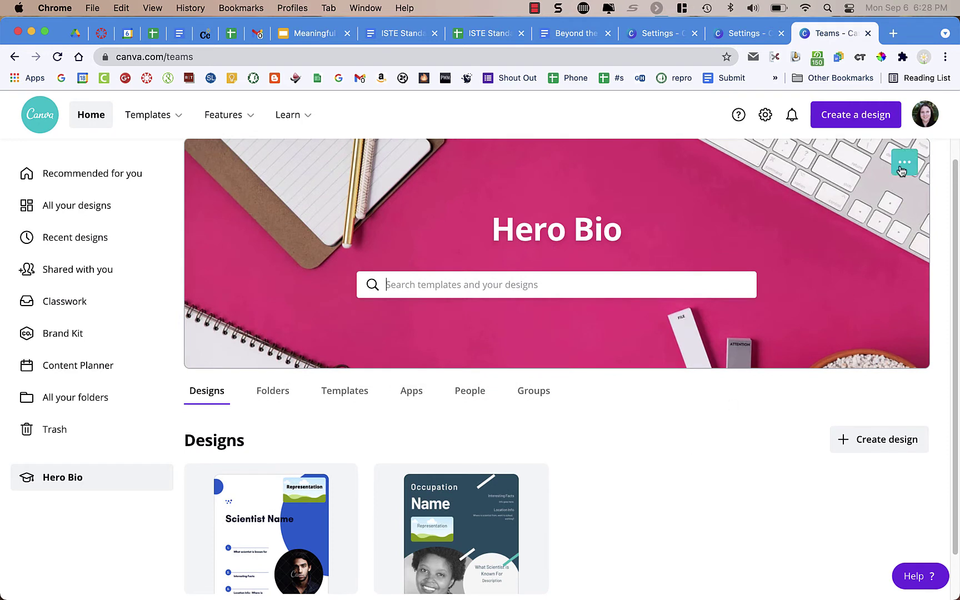
# - Copy the Hero Bio student invite link from the class invite options
pyautogui.click(902, 170)
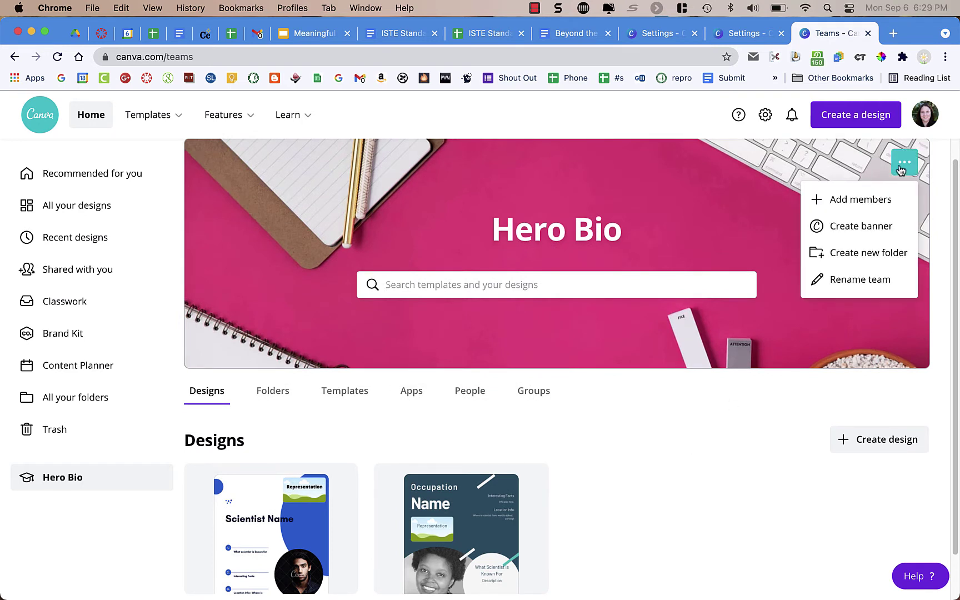
pyautogui.click(883, 203)
pyautogui.scroll(-2, 541, 446)
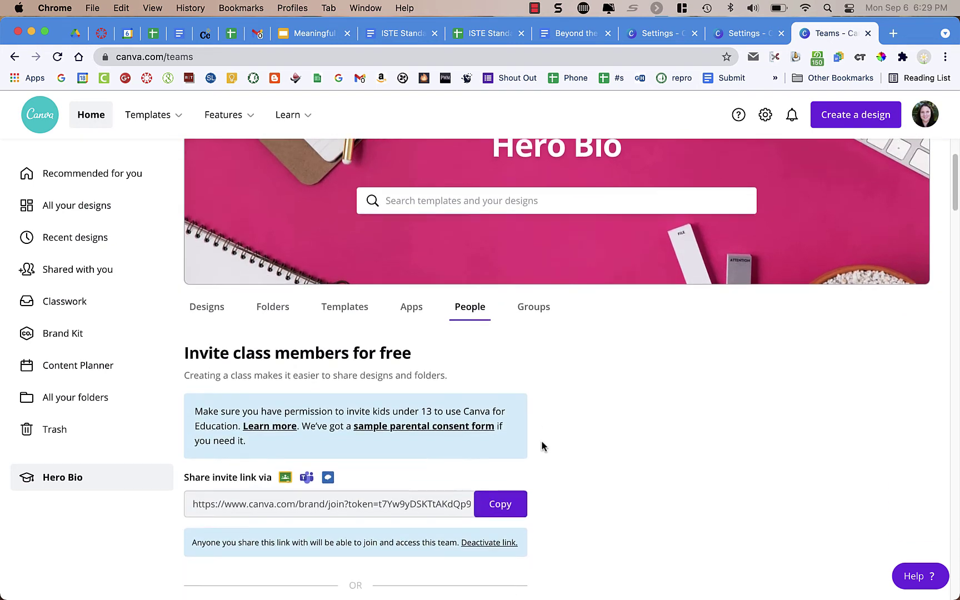
pyautogui.scroll(-2, 541, 440)
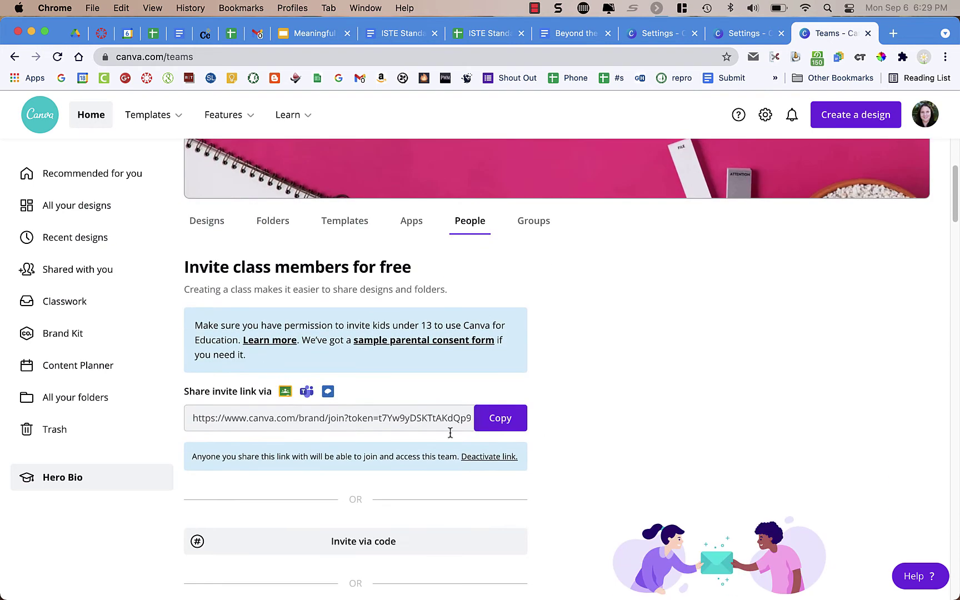
pyautogui.click(499, 426)
pyautogui.scroll(-1, 653, 385)
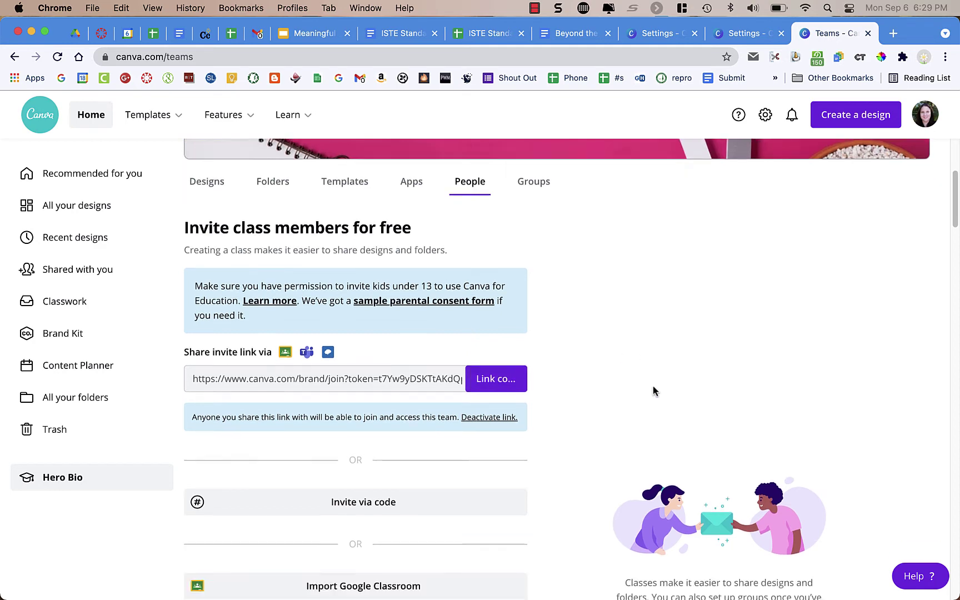
pyautogui.scroll(-1, 653, 385)
pyautogui.scroll(-2, 652, 386)
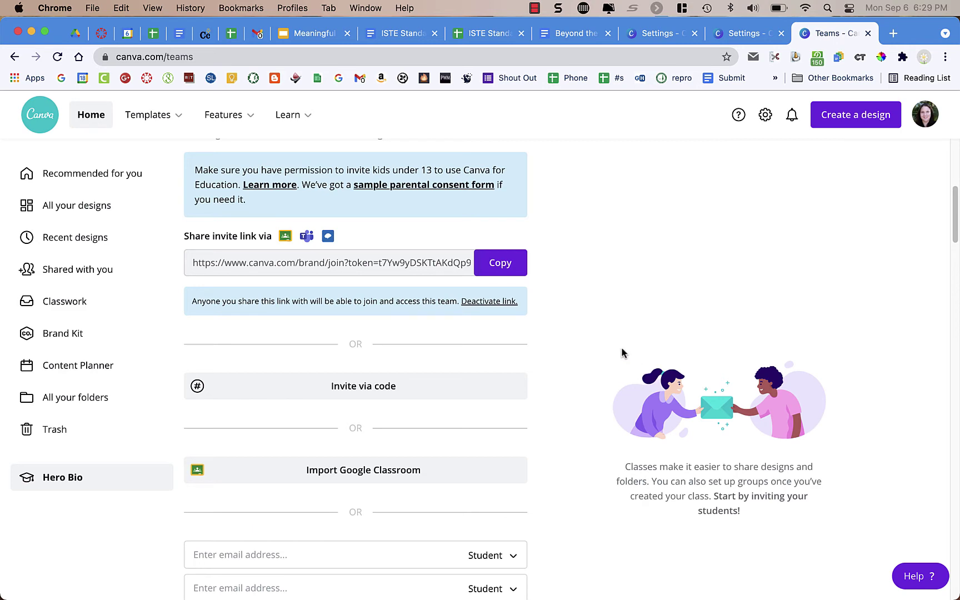
pyautogui.scroll(5, 621, 346)
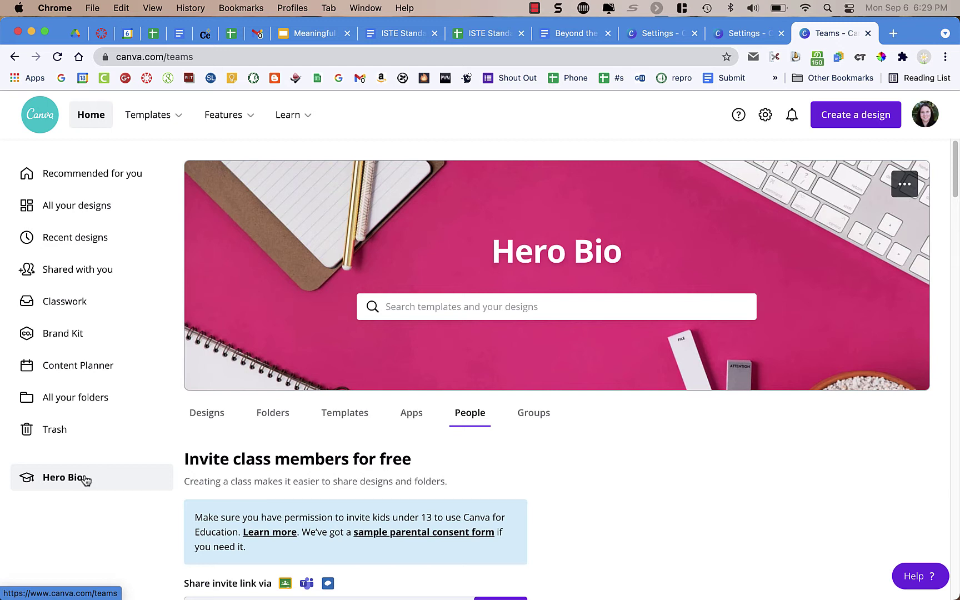
# - Under the class Designs tab, view Diverse Scientist Template #2's details, then dismiss them
pyautogui.click(213, 414)
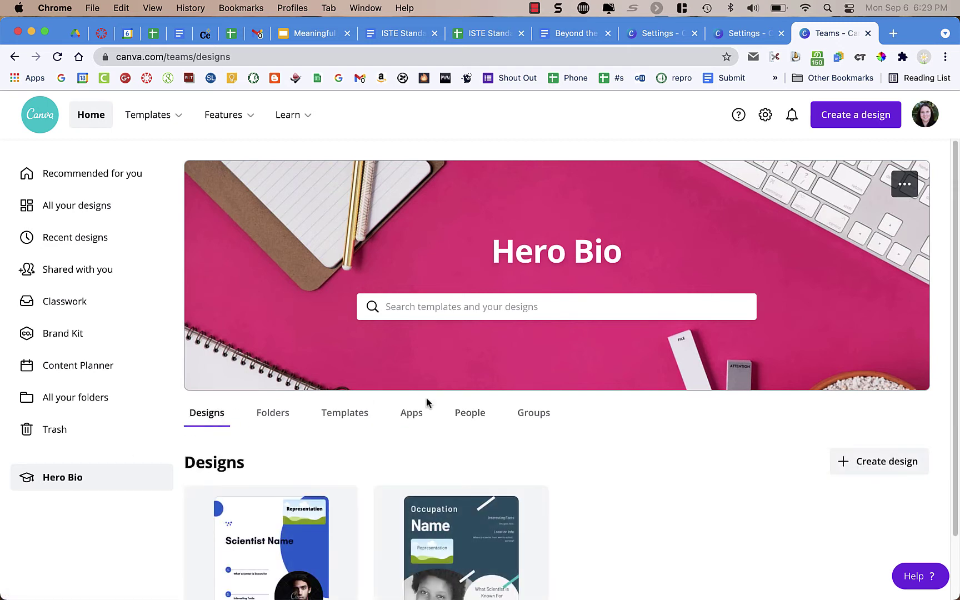
pyautogui.scroll(-2, 647, 454)
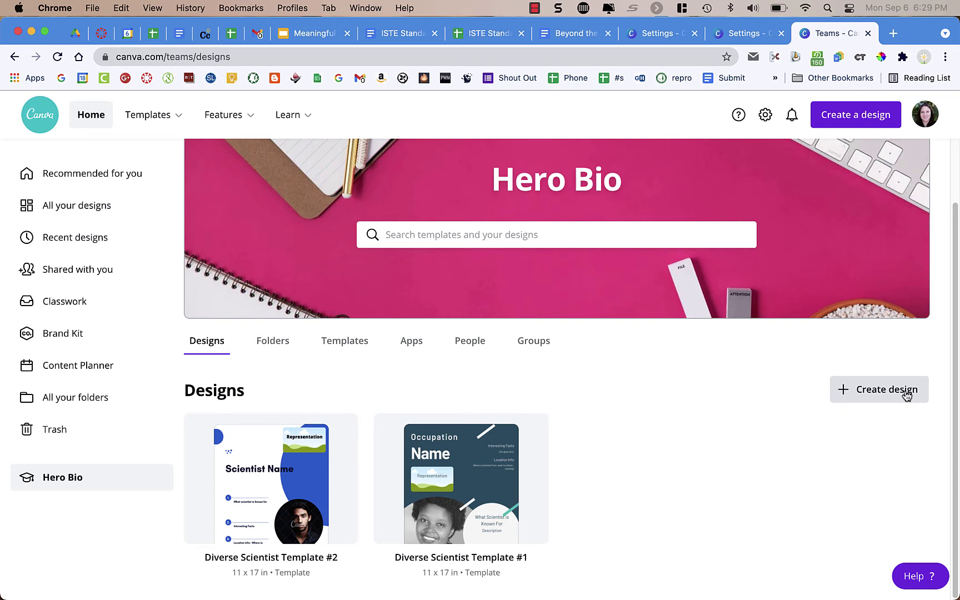
pyautogui.moveTo(271, 481)
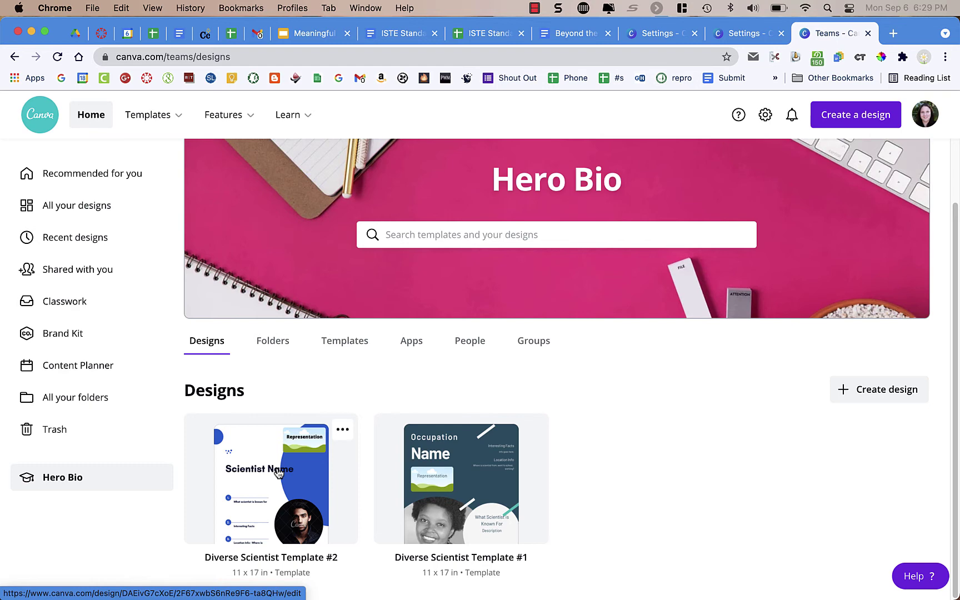
pyautogui.click(305, 459)
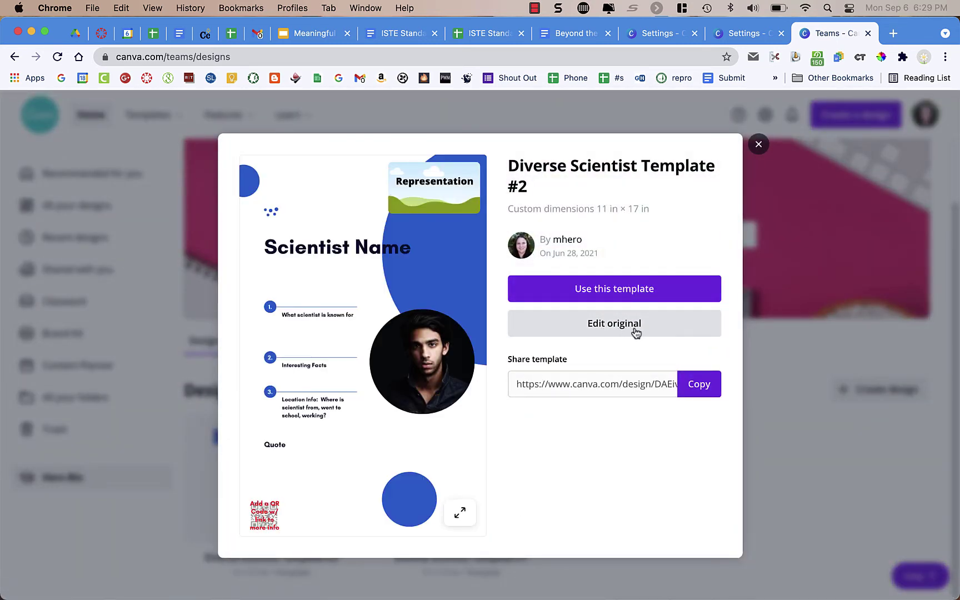
pyautogui.click(759, 147)
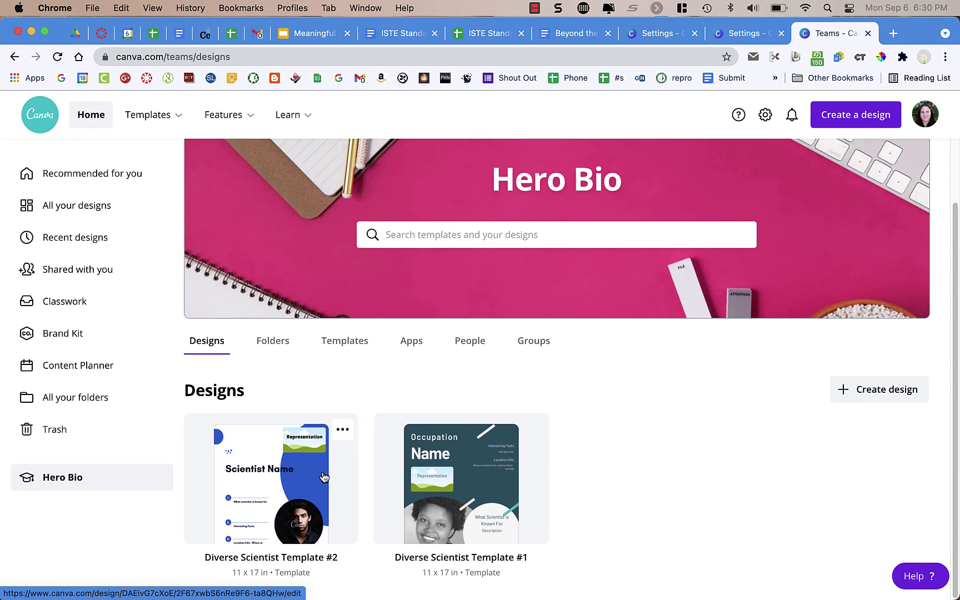
# - Open Diverse Scientist Template #2 in the editor and review, then dismiss, its Download options
pyautogui.click(321, 472)
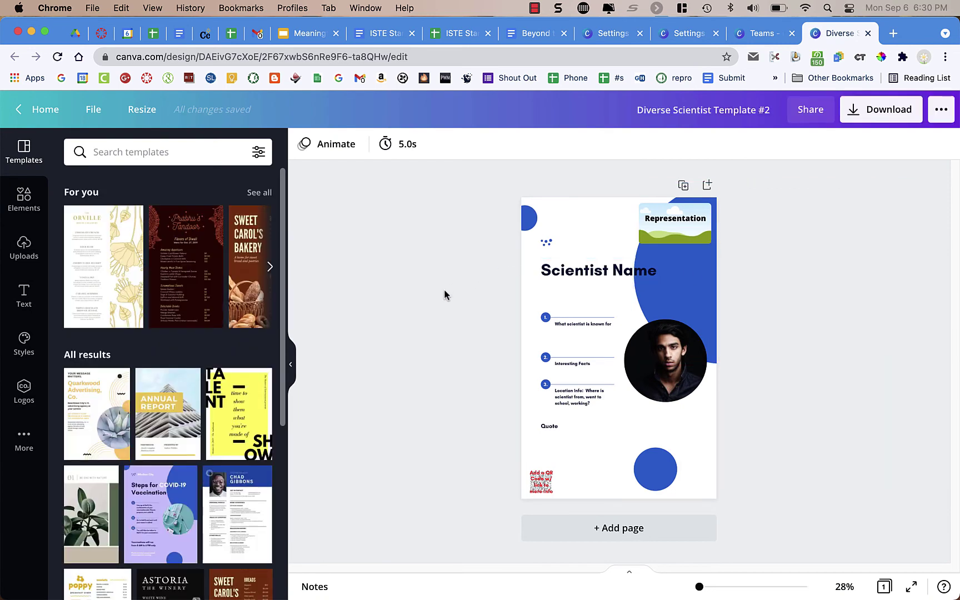
pyautogui.click(849, 111)
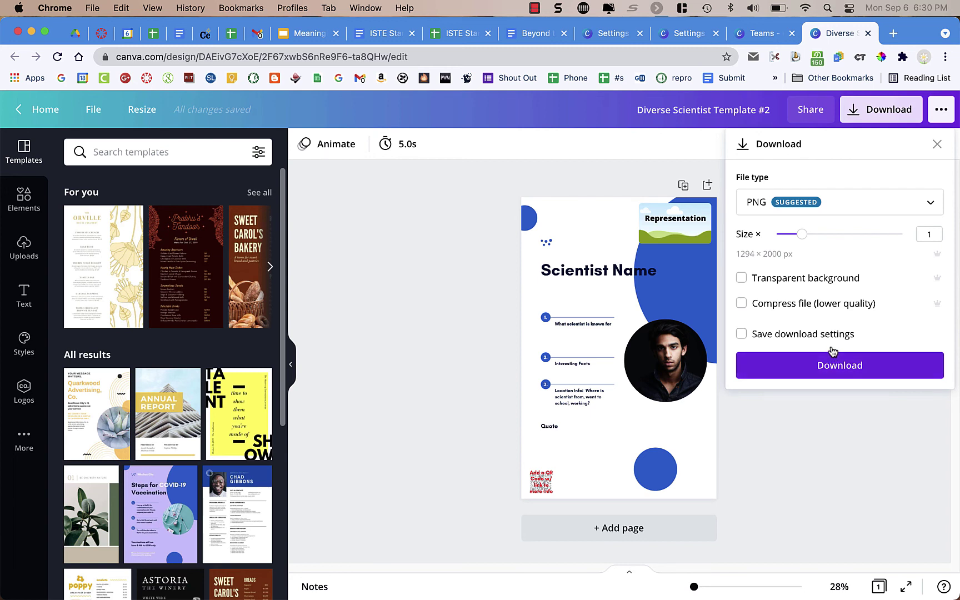
pyautogui.click(535, 9)
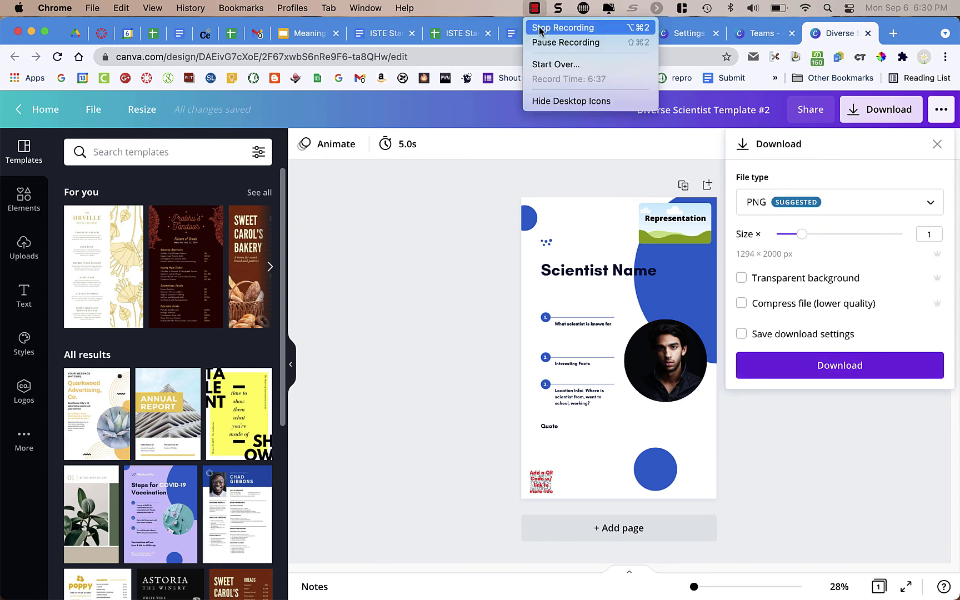
pyautogui.click(440, 178)
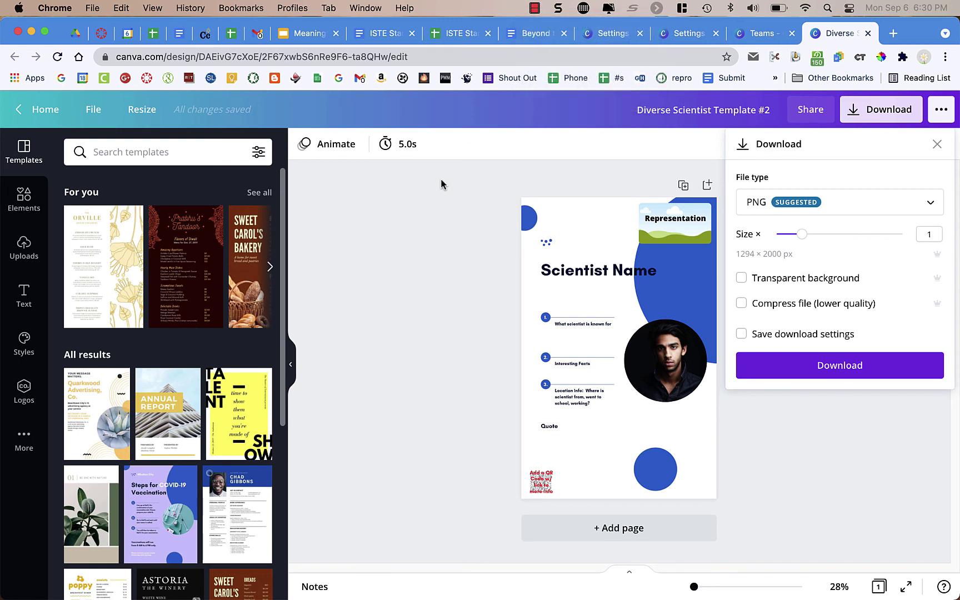
pyautogui.click(725, 165)
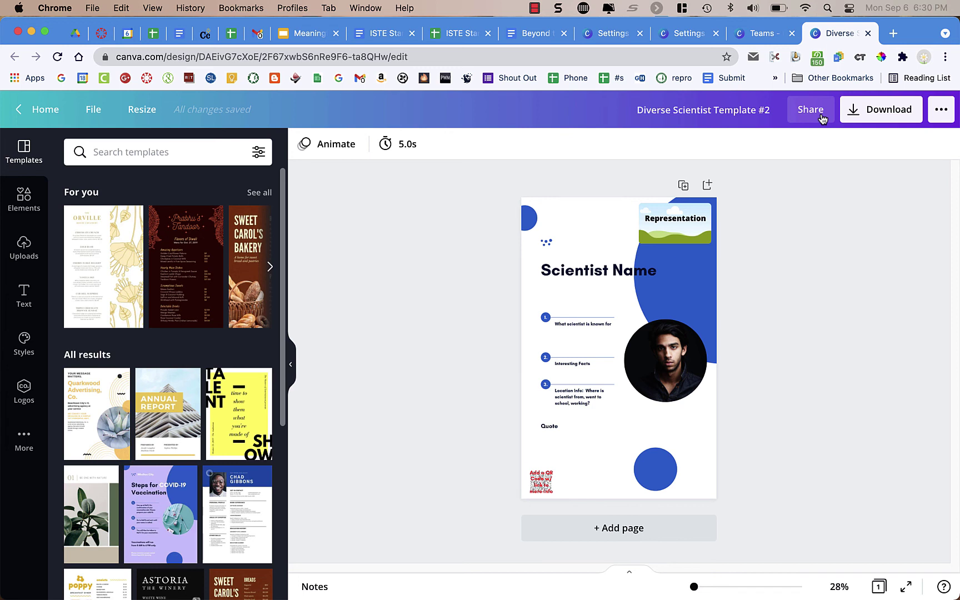
pyautogui.click(811, 113)
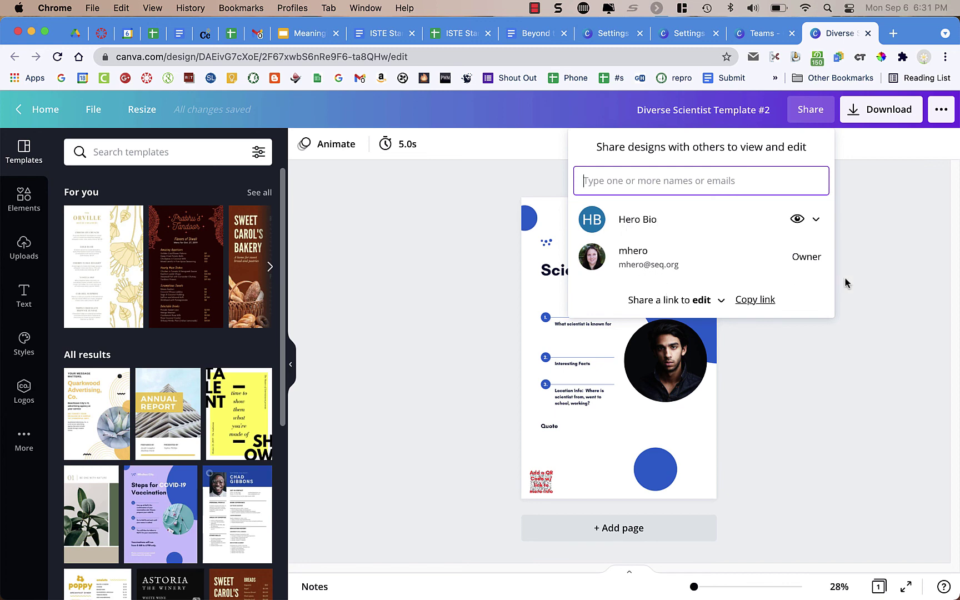
pyautogui.click(868, 278)
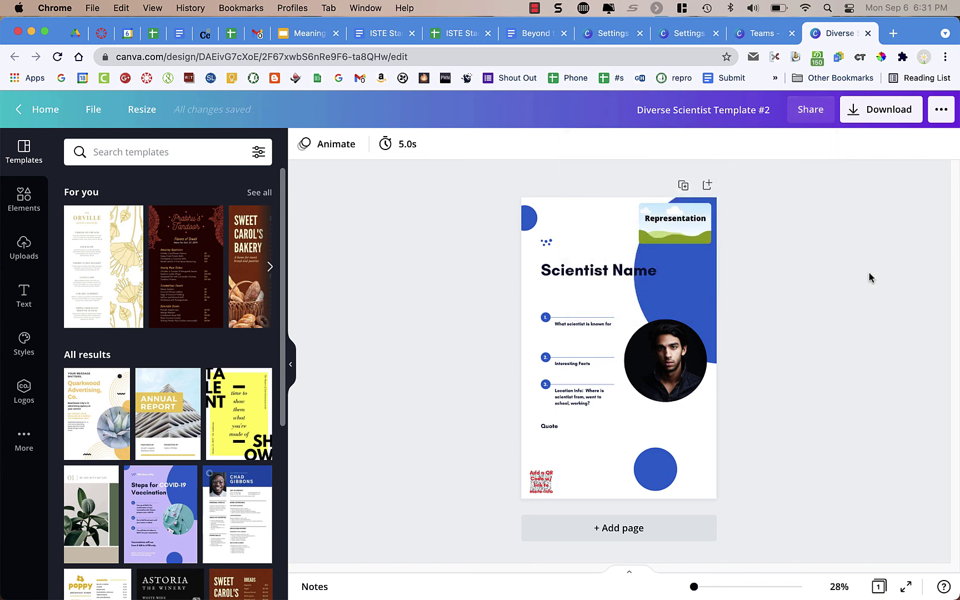
pyautogui.click(941, 109)
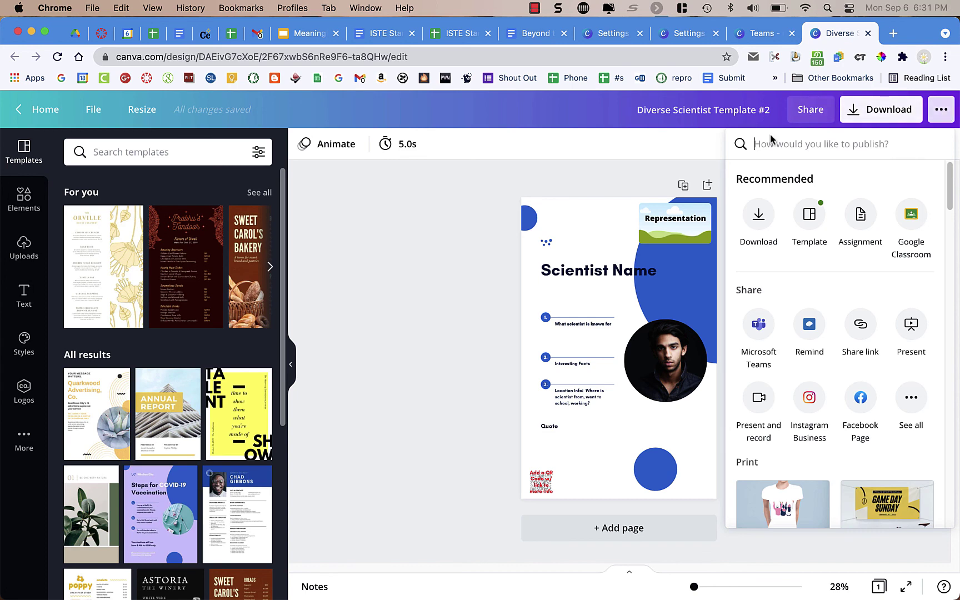
pyautogui.click(662, 171)
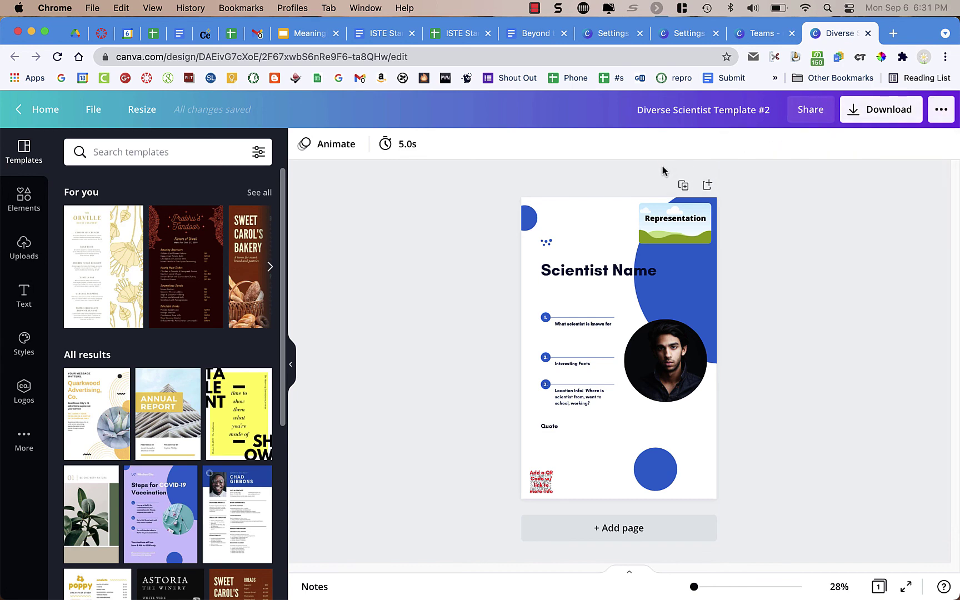